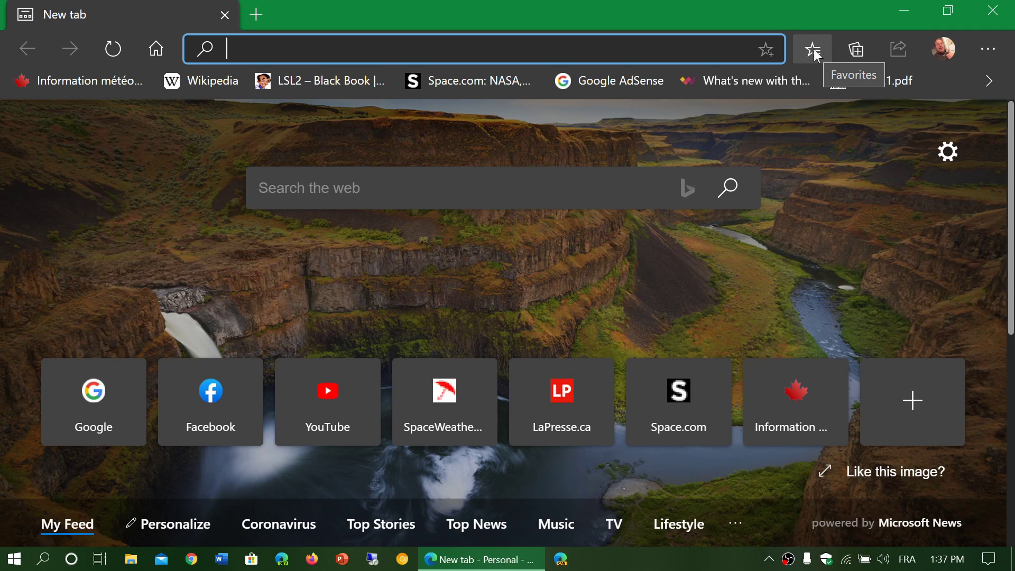
Step: Open the Collections pane from the toolbar beside the new tab page
click(857, 51)
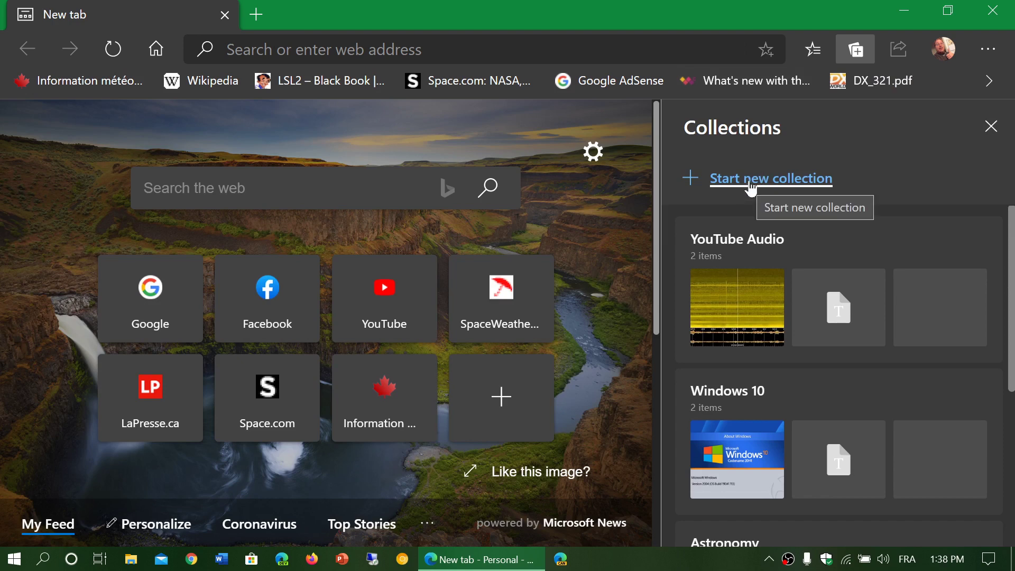
Step: Create an empty collection named 'Astronomy' and return to the full collections list
click(751, 180)
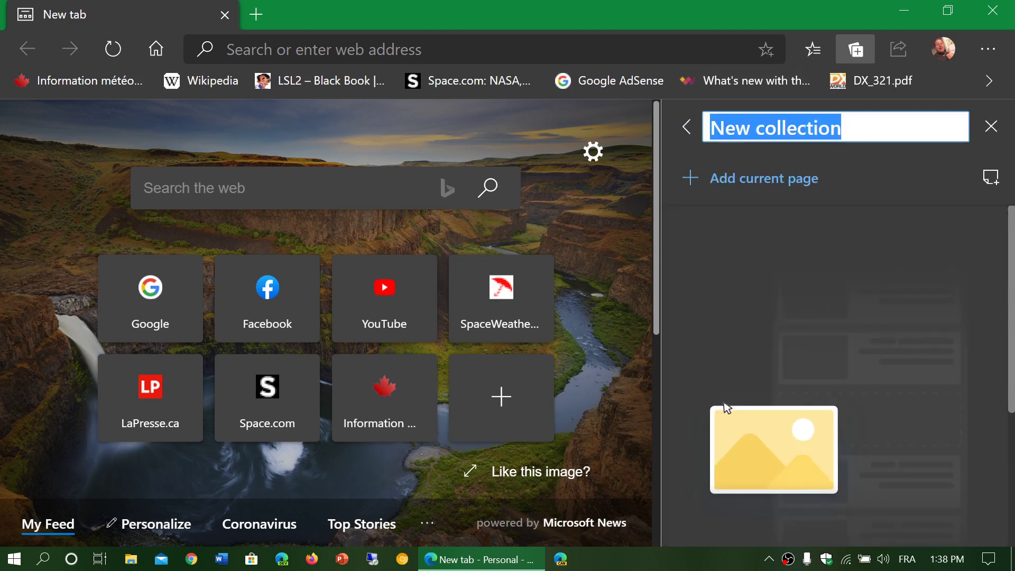
text(Astronomy)
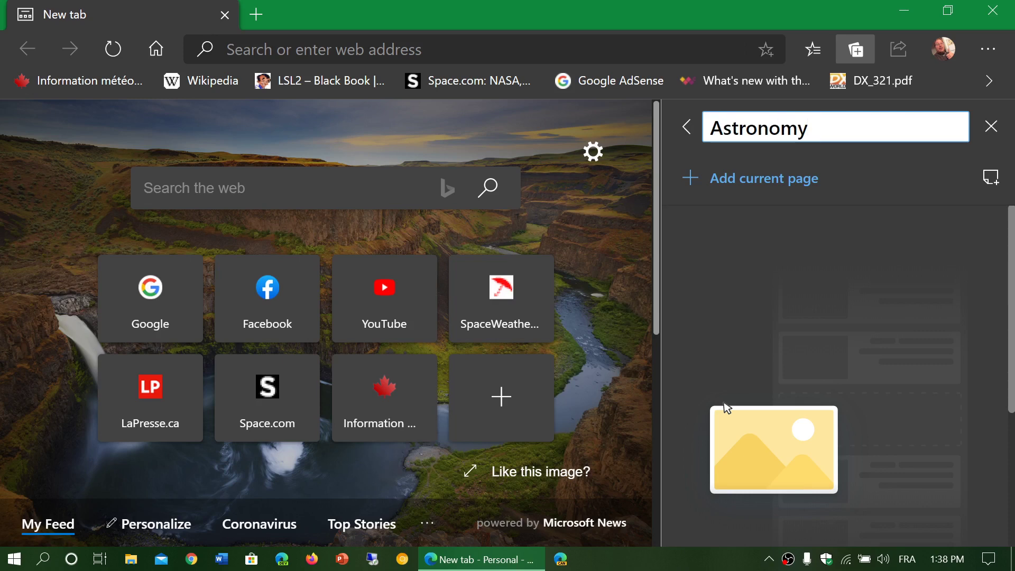
key(Return)
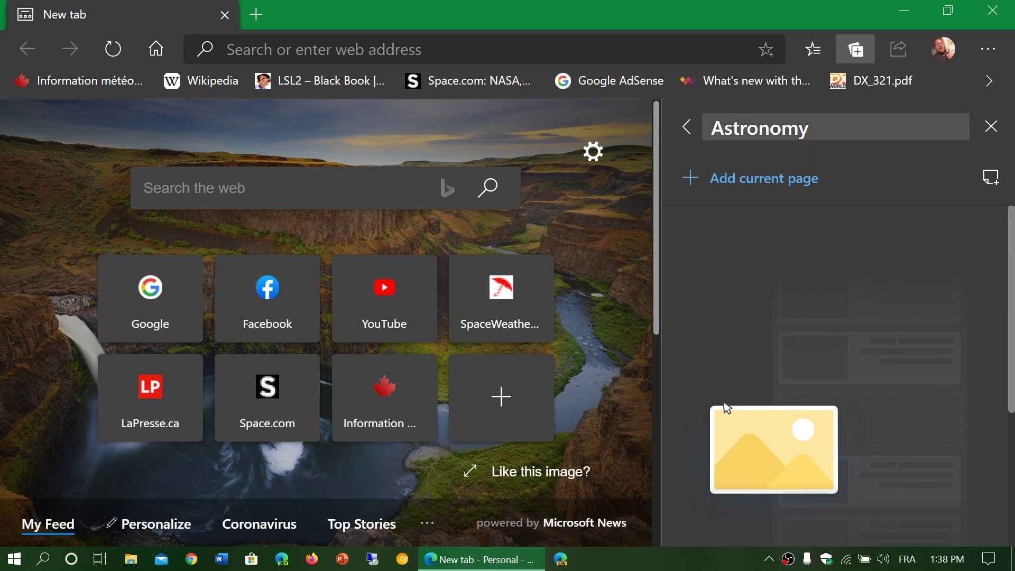
click(679, 128)
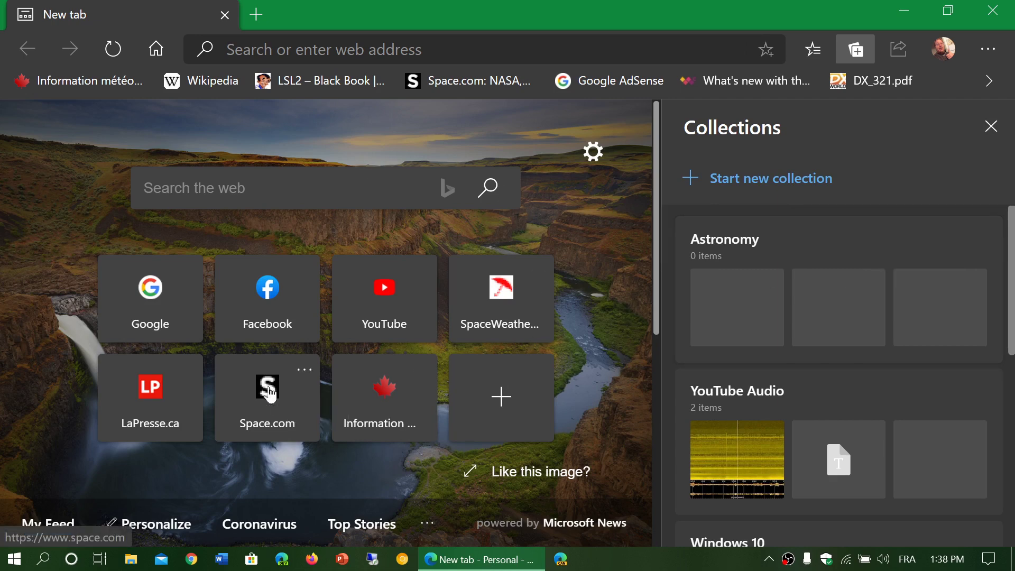
Step: Open Space.com and save it as the first page in the Astronomy collection
click(269, 392)
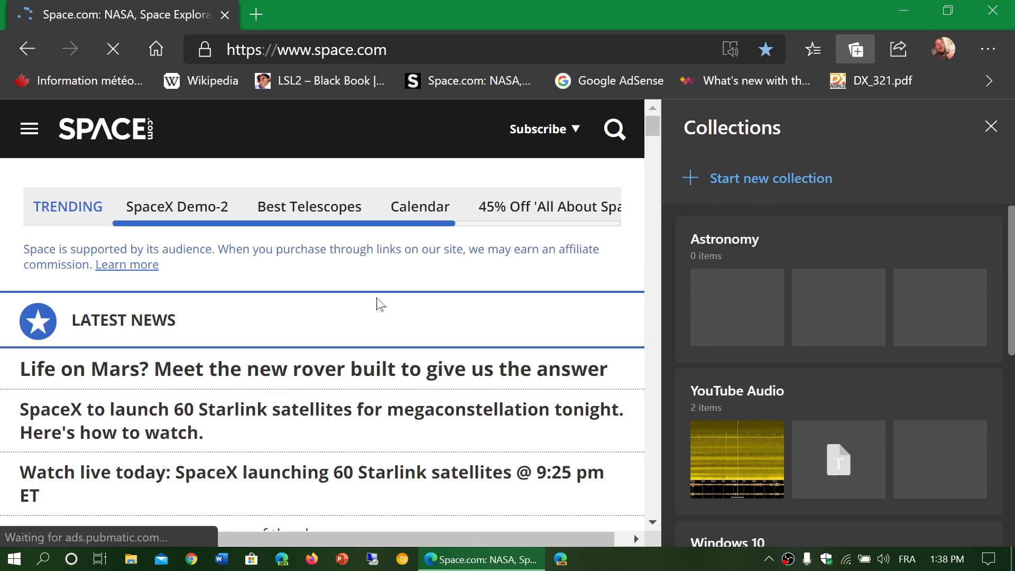
scroll(379, 304, down, 1)
scroll(379, 305, down, 10)
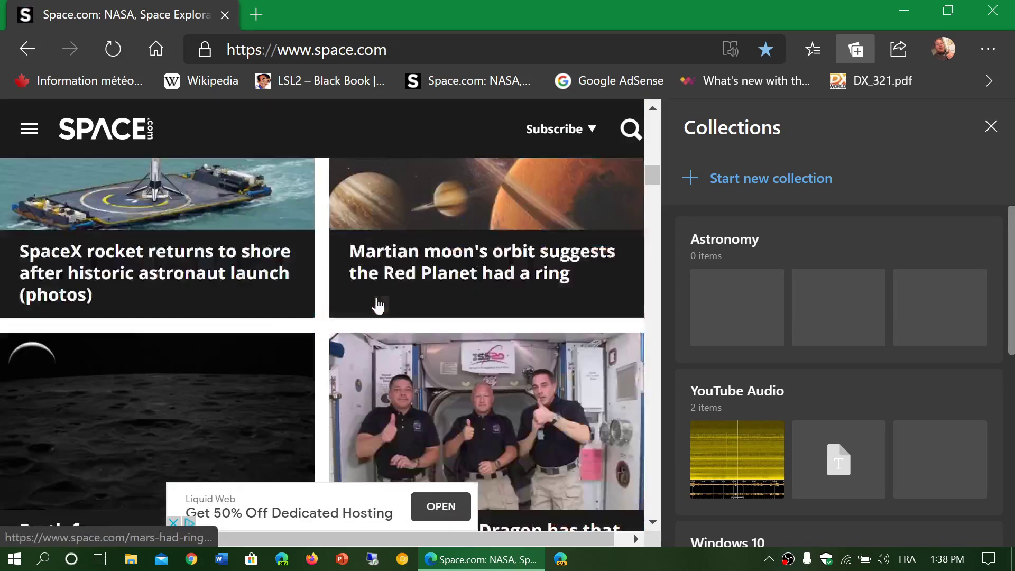
scroll(379, 305, down, 1)
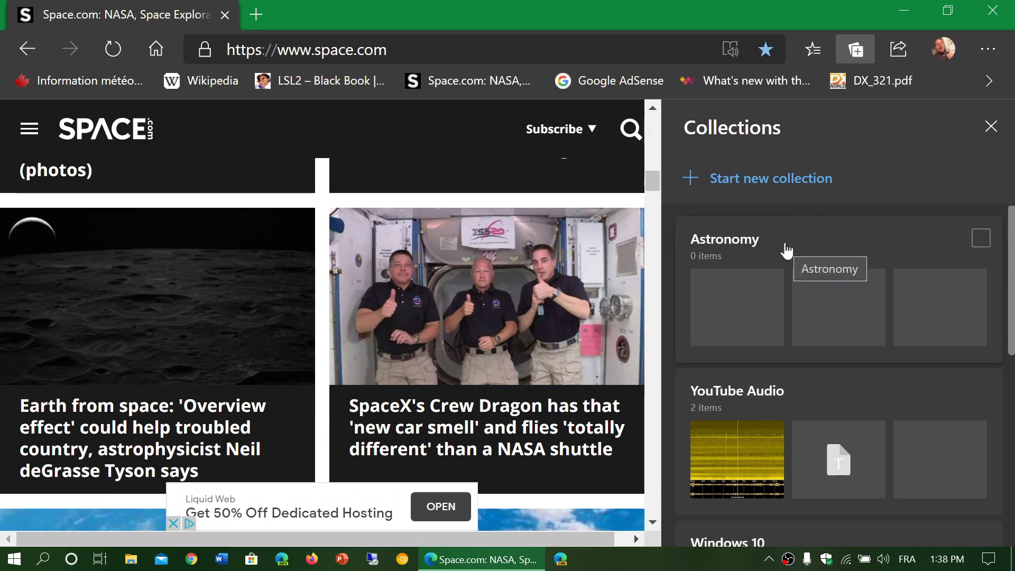
click(789, 252)
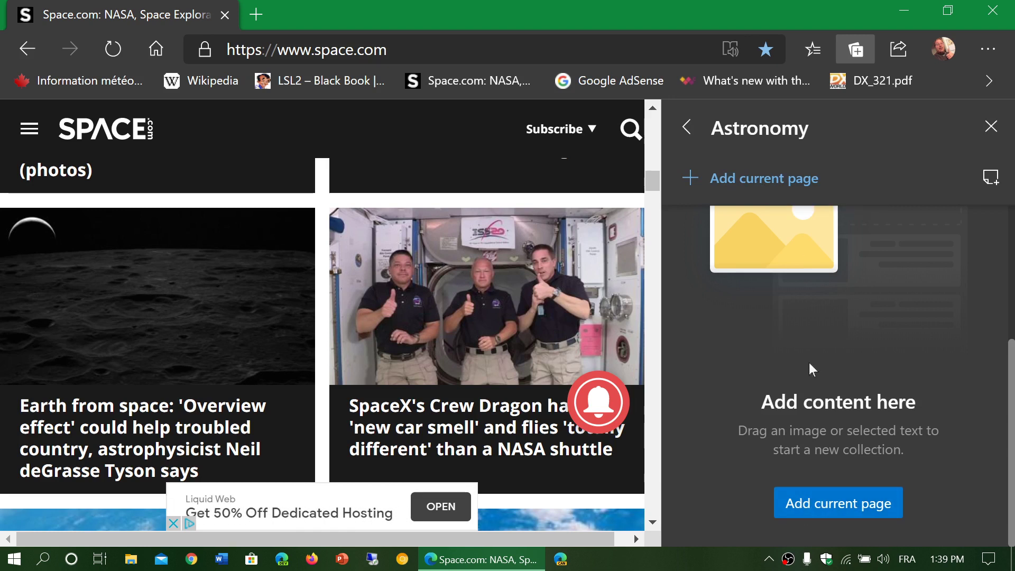
click(751, 180)
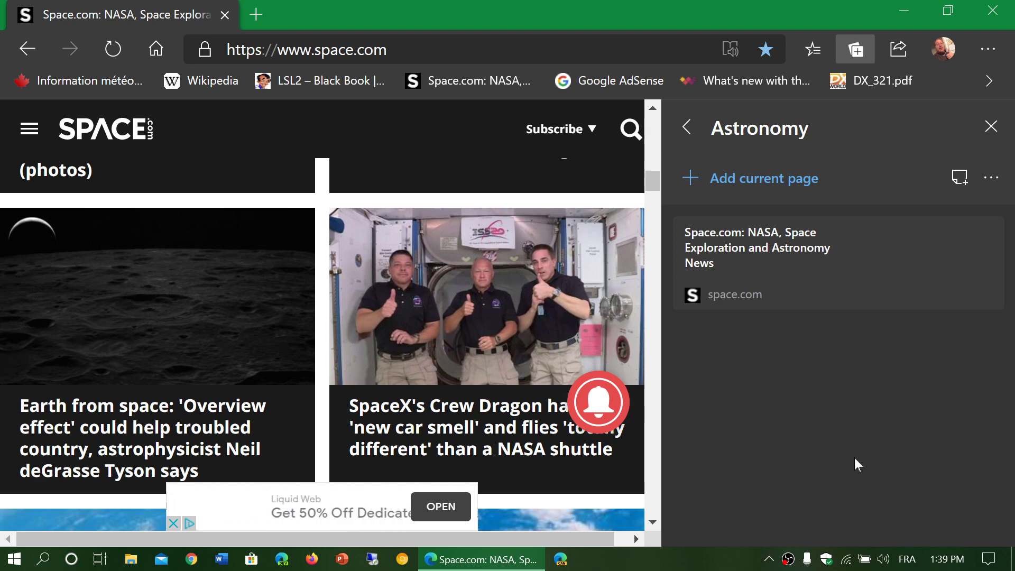
Step: Go to spaceweather.com and add the page to the Astronomy collection
click(377, 49)
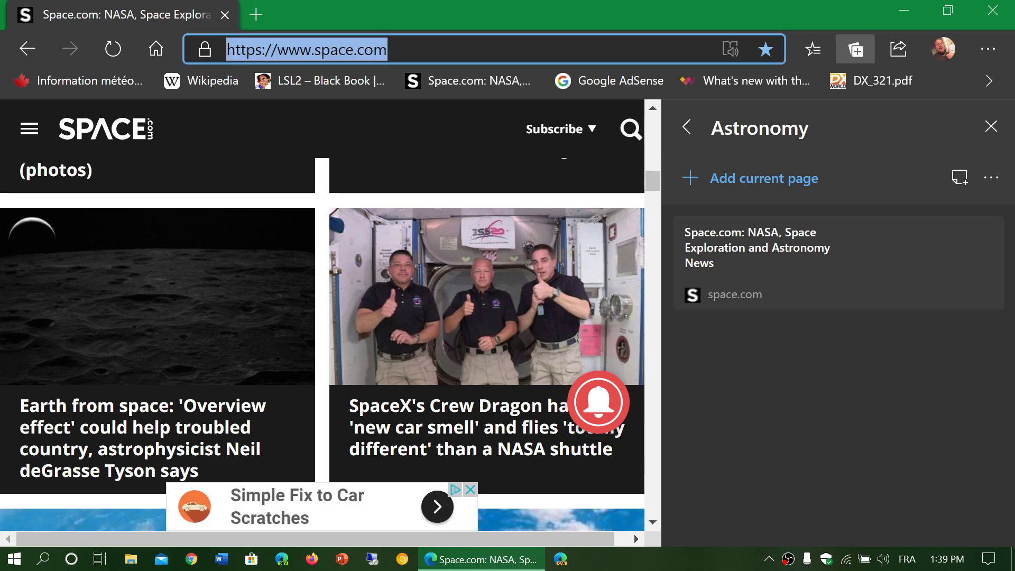
text(spaceweather)
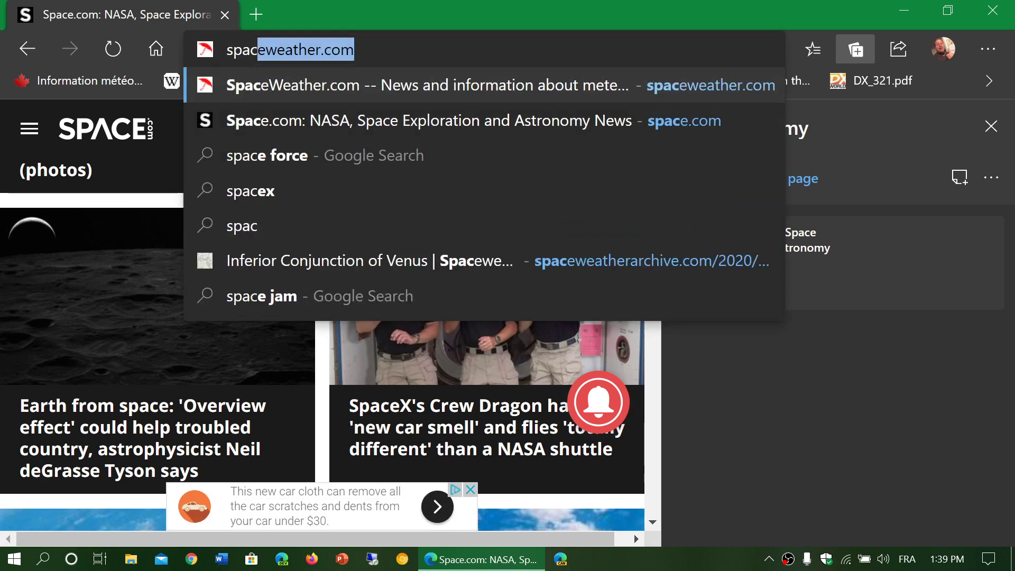
key(Return)
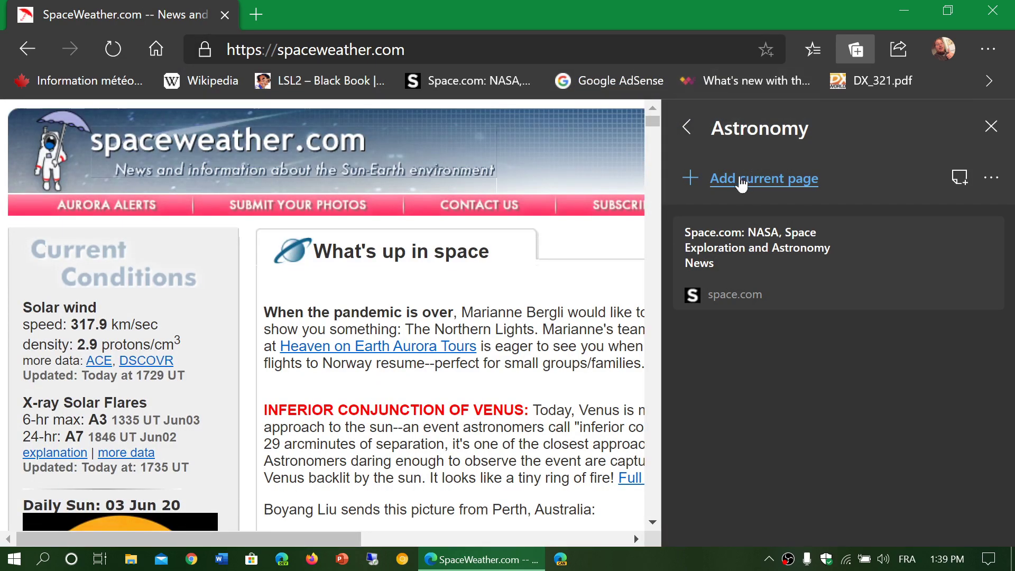
click(739, 183)
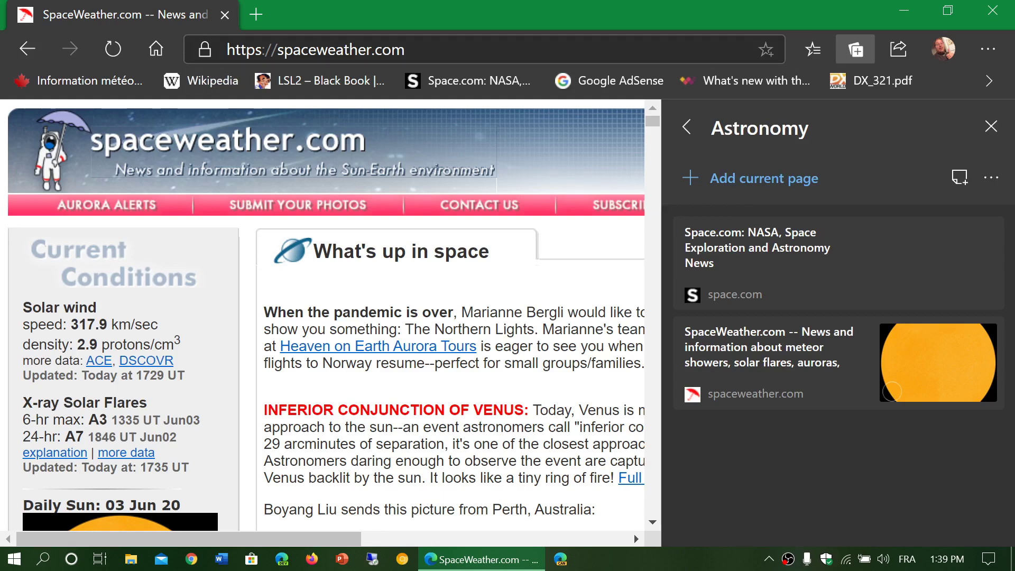
Step: Load sciencedaily.com, add it to Astronomy, and close the Collections pane
key(ctrl+l)
text(science)
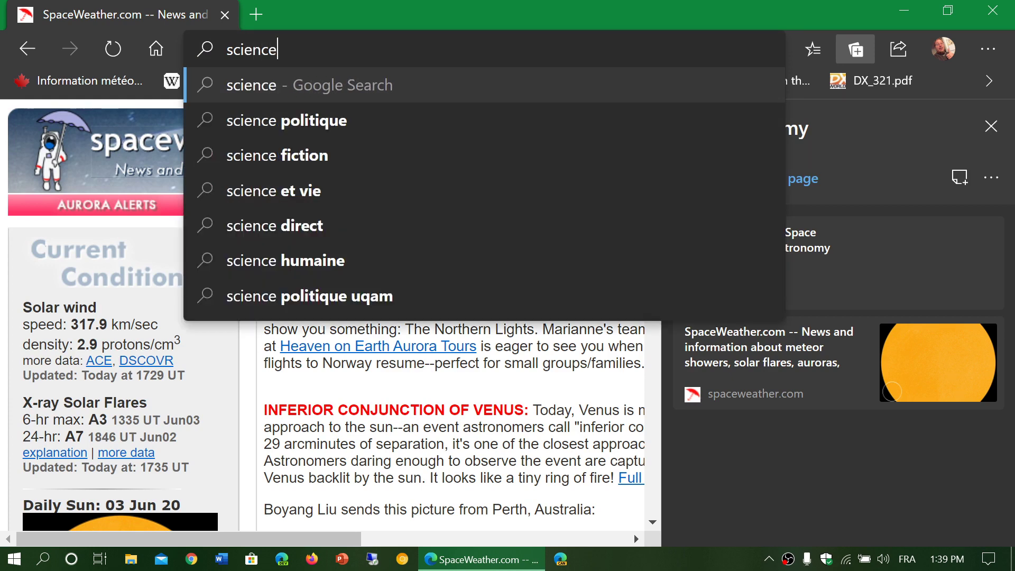
text(daily.com)
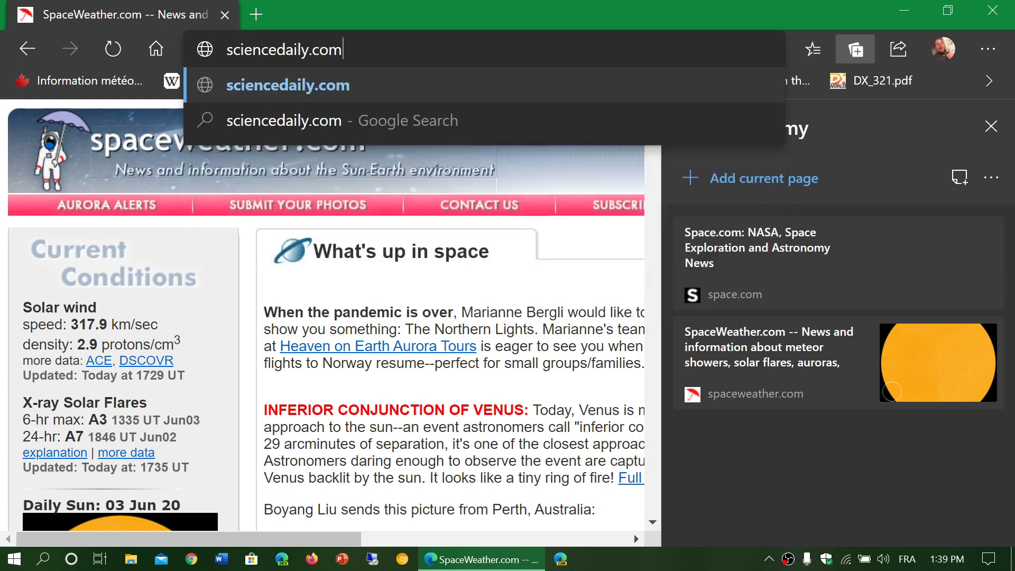
key(Return)
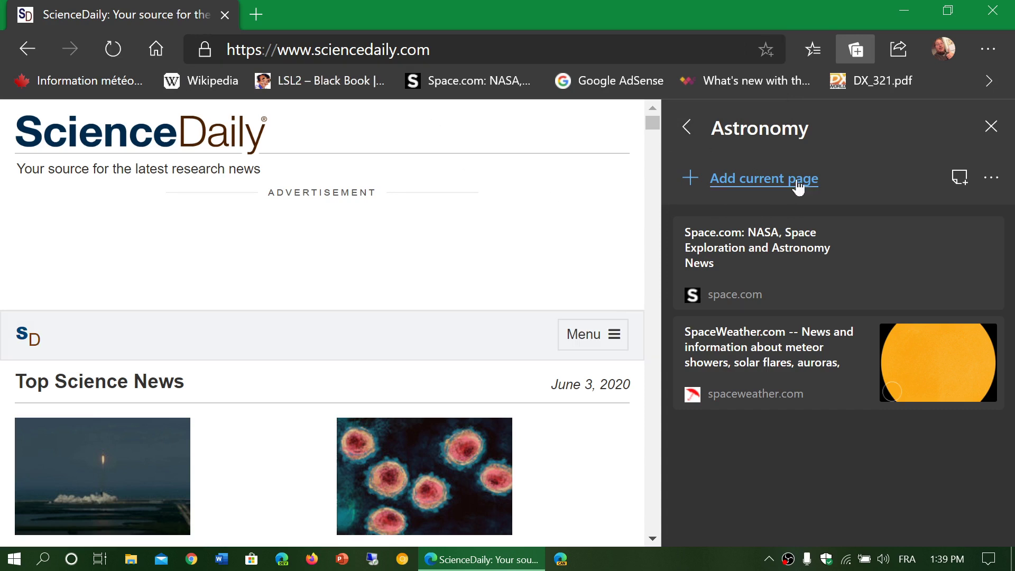
click(787, 180)
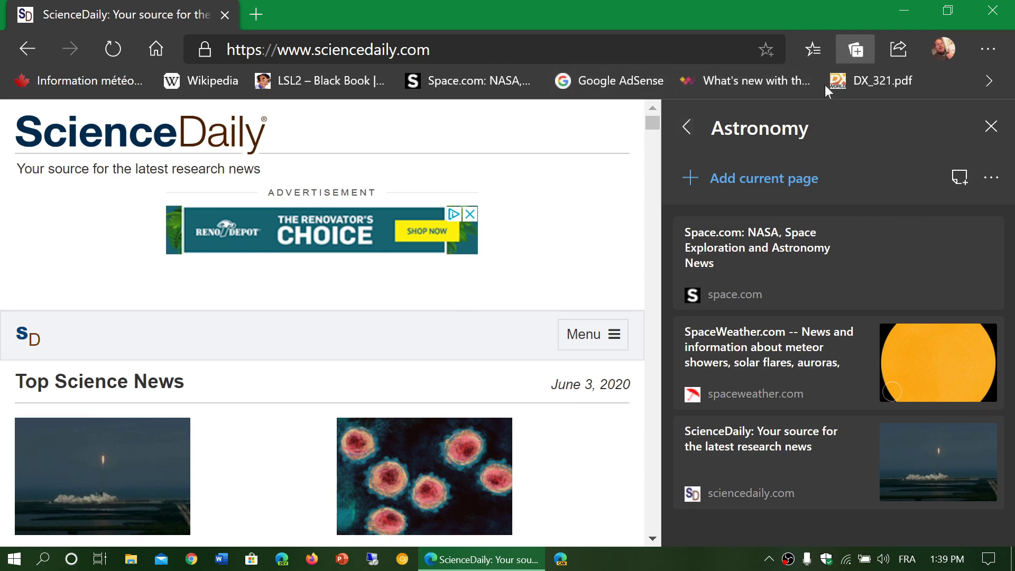
click(993, 127)
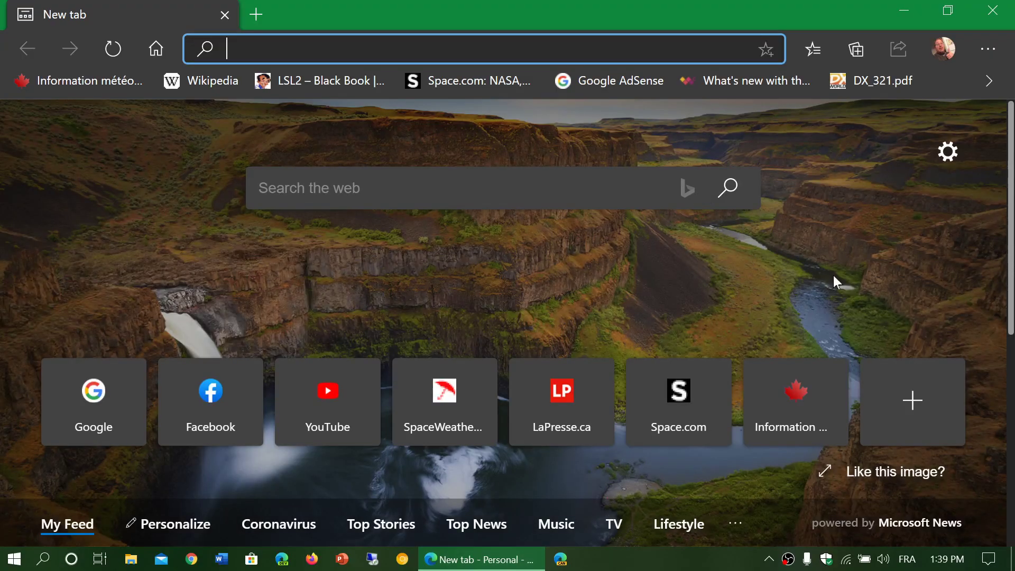
Step: Reopen the Astronomy collection and open its saved ScienceDaily page
click(856, 53)
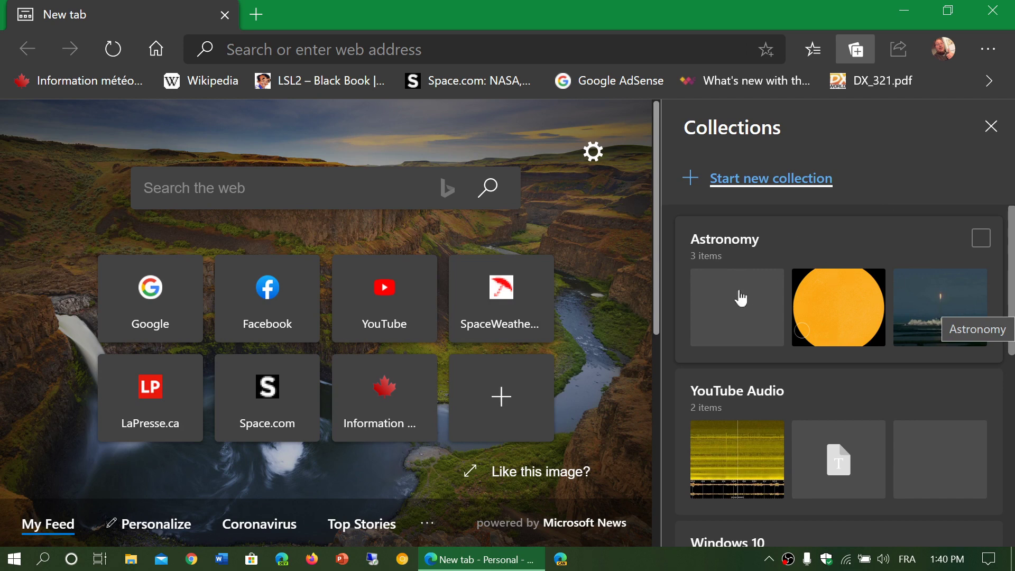
click(935, 300)
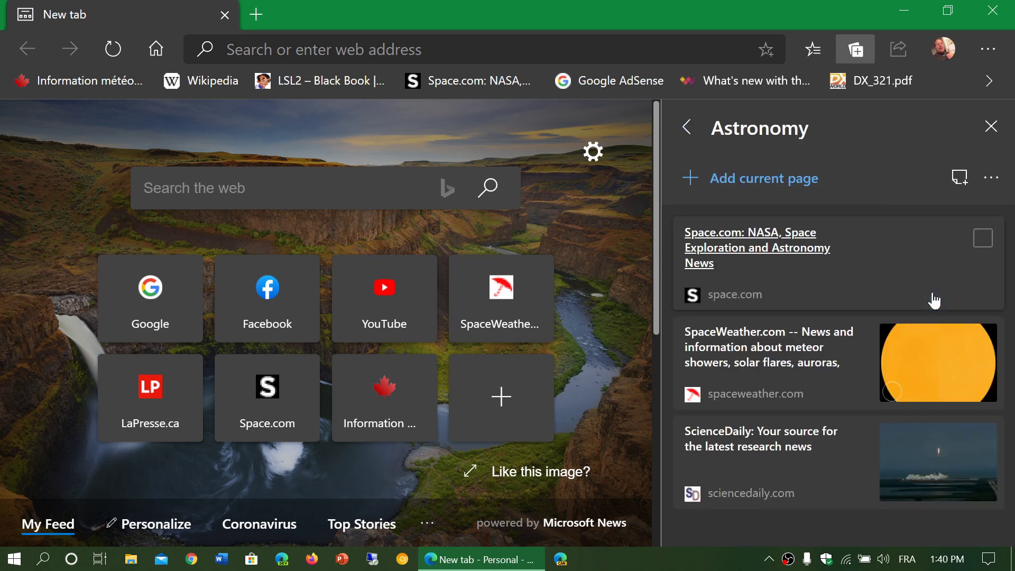
click(935, 465)
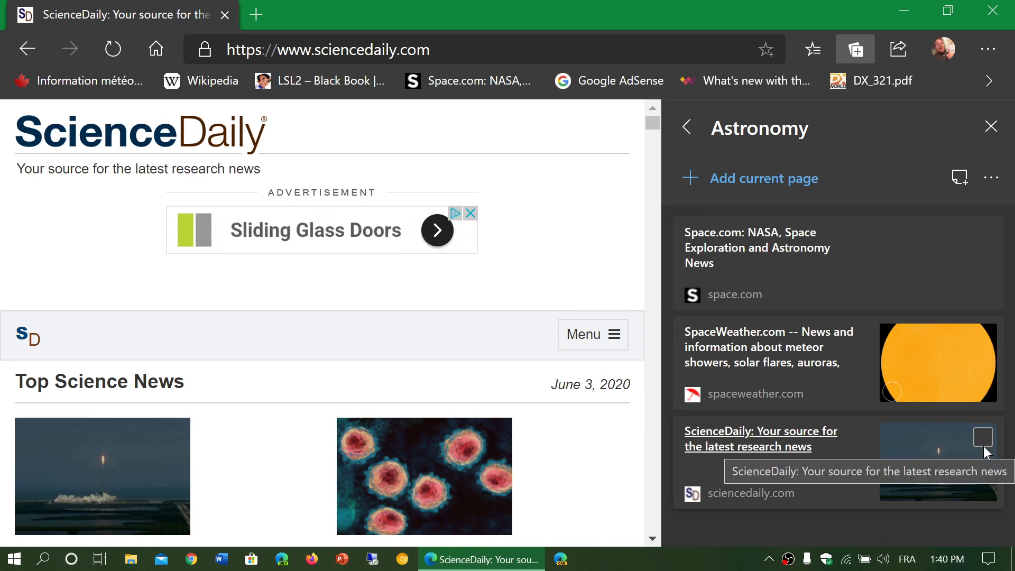
Step: Tick and then untick the checkbox on the saved Space.com item
click(983, 238)
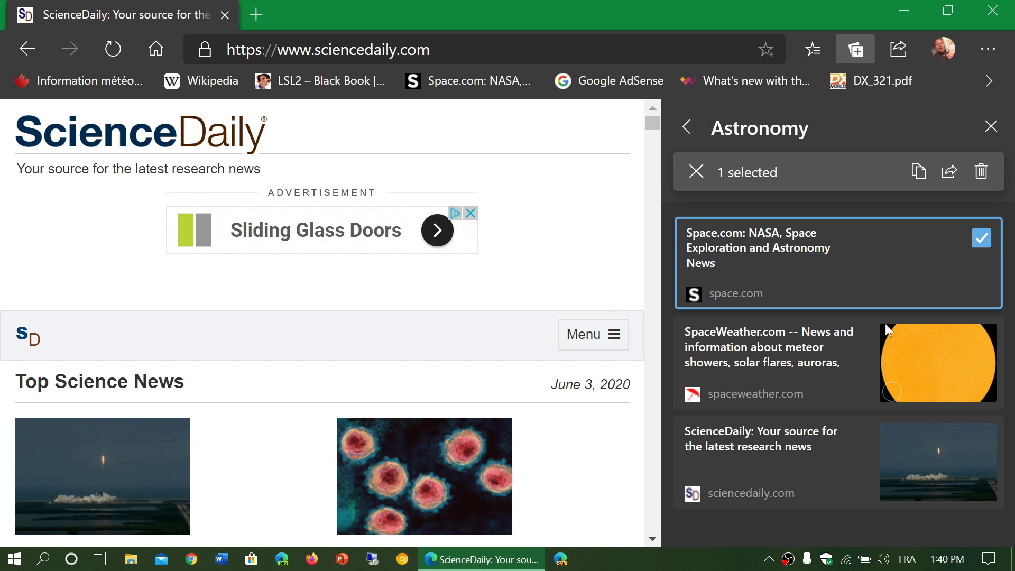
click(982, 238)
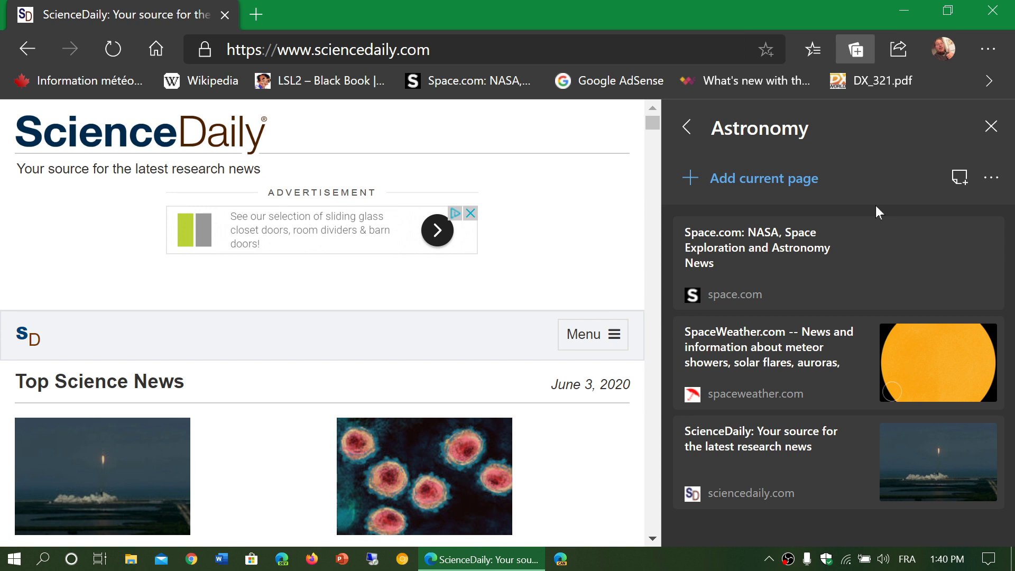
Step: Back at the collections list, toggle the Astronomy card's checkbox, then close the pane
click(684, 133)
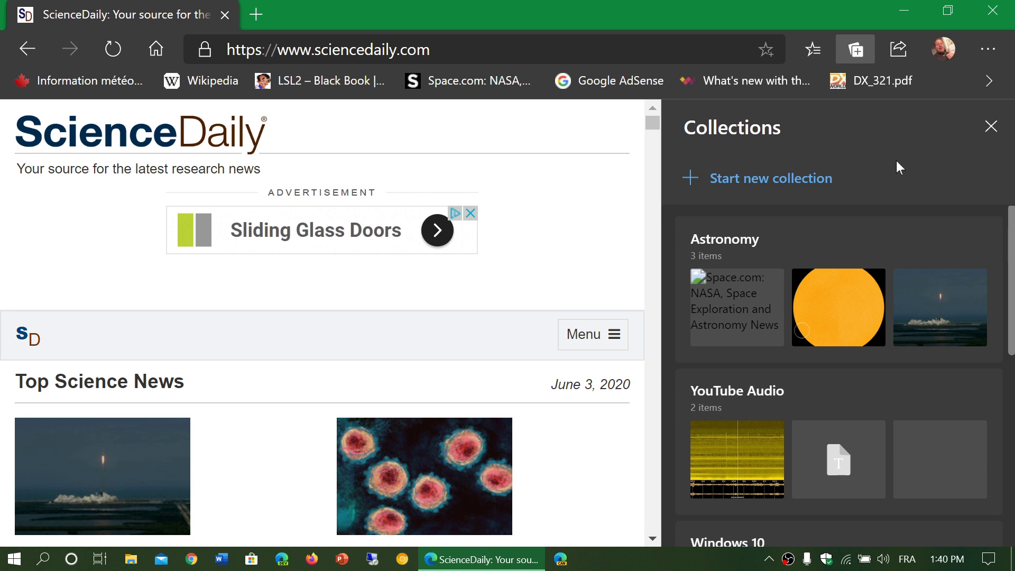
mouse_move(952, 234)
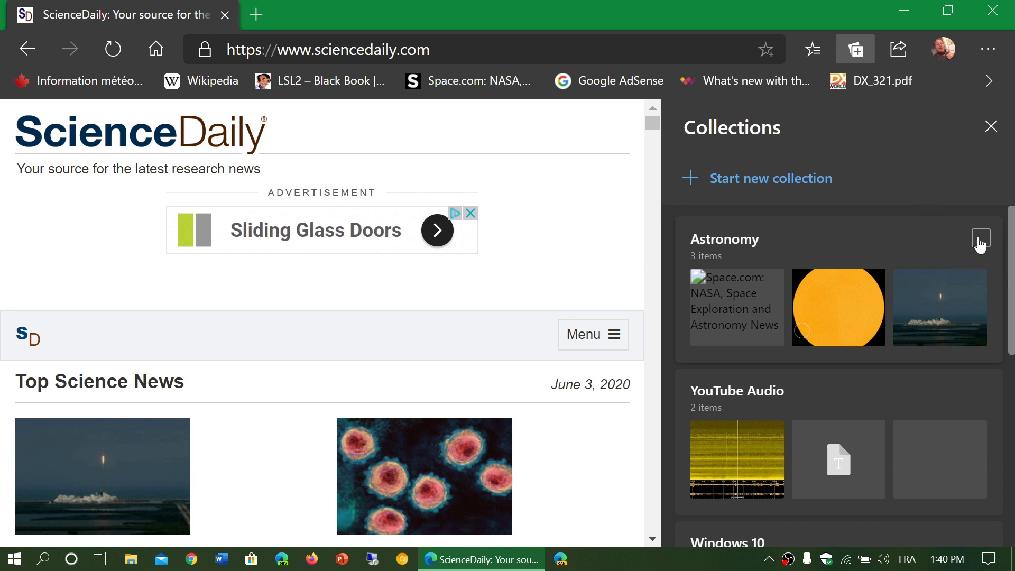
click(980, 239)
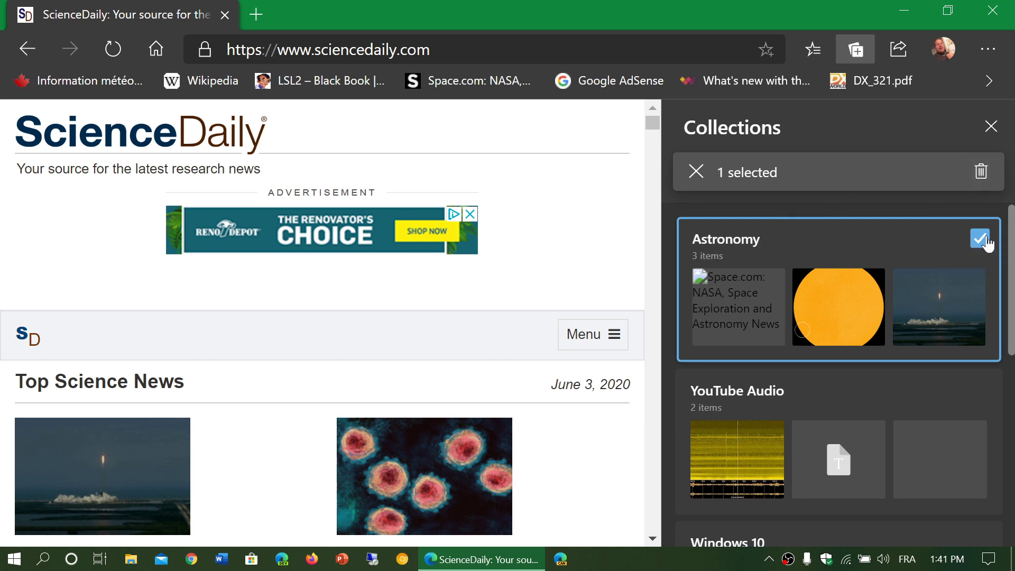
click(983, 241)
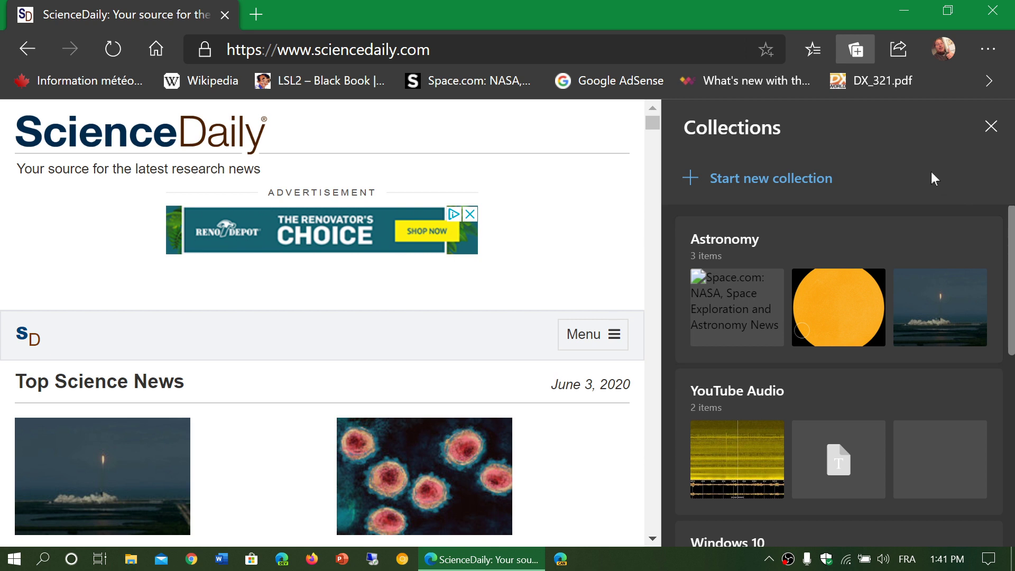
click(995, 131)
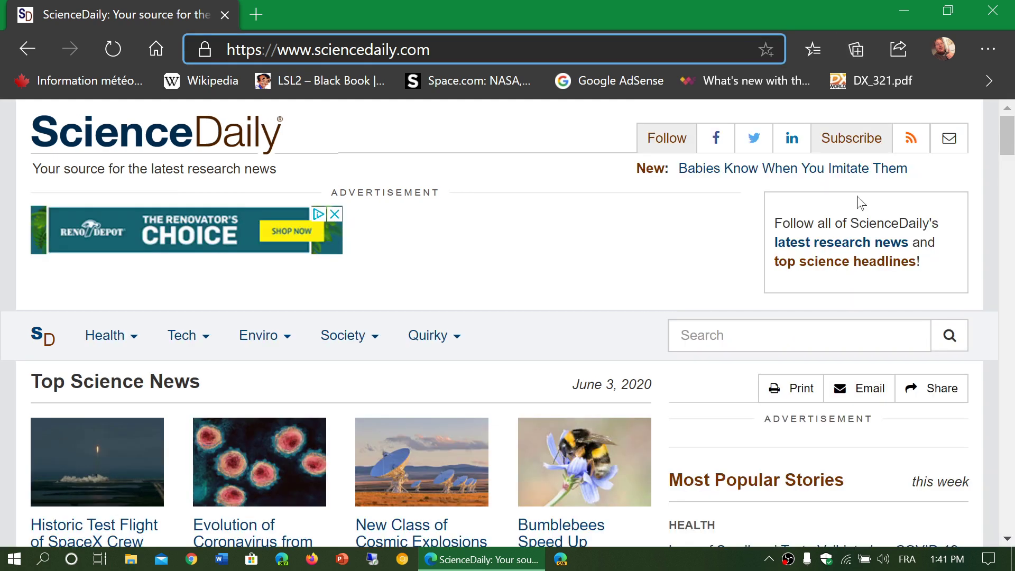
Step: Close the Edge browser window to return to the desktop
click(994, 11)
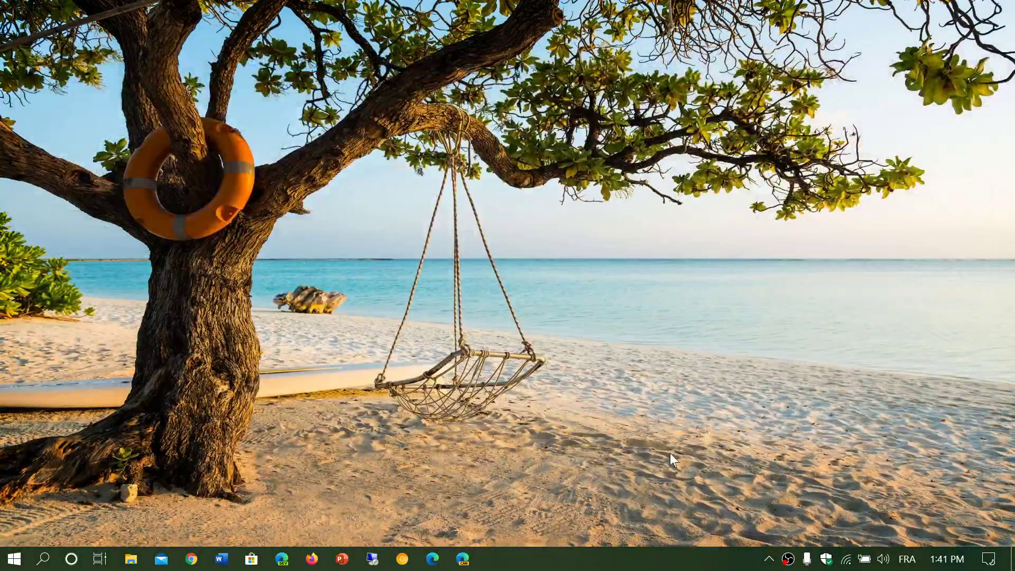